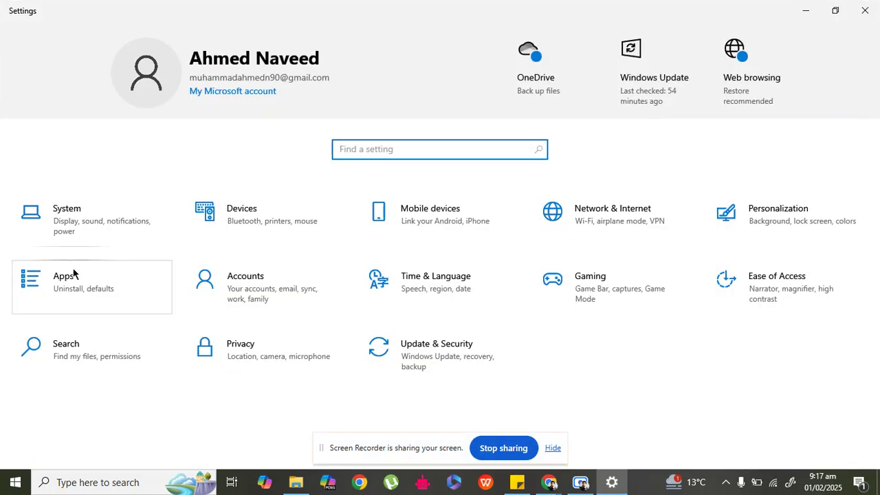
Open the Apps settings and go to the page for choosing default apps by file type.
{"action": "left_click", "coordinate": [65, 275]}
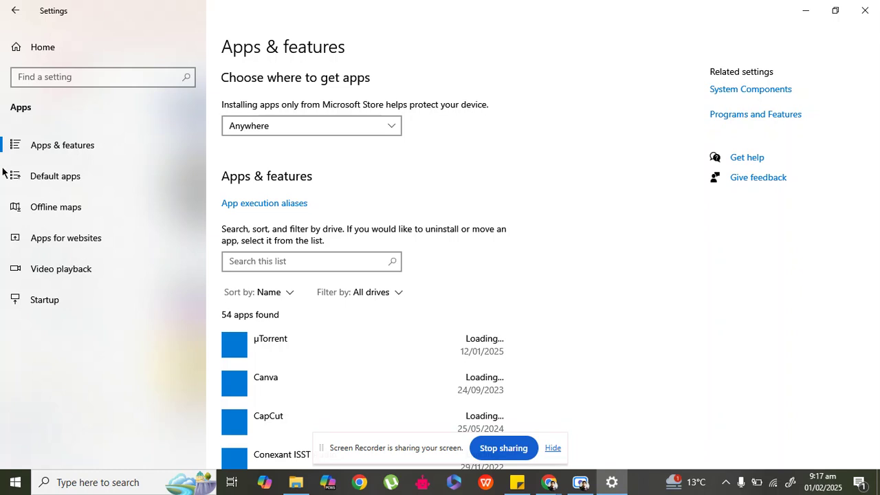
{"action": "left_click", "coordinate": [80, 170]}
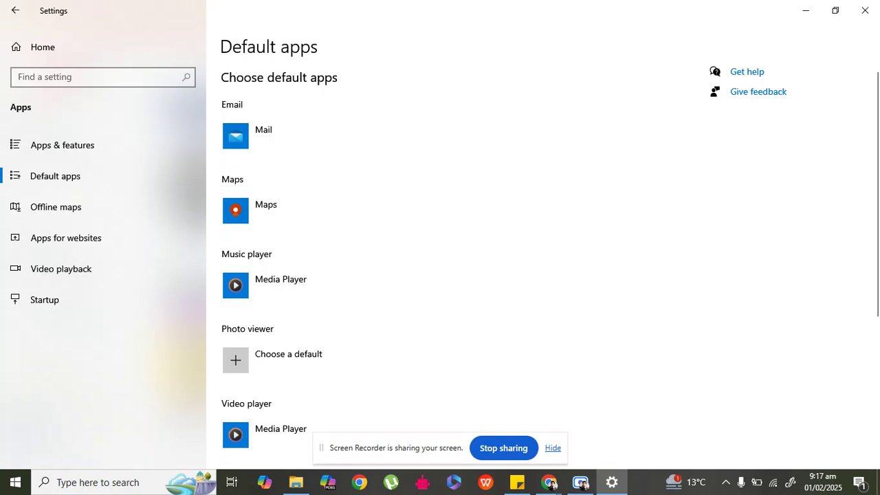
{"action": "left_click_drag", "start_coordinate": [879, 90], "coordinate": [879, 233]}
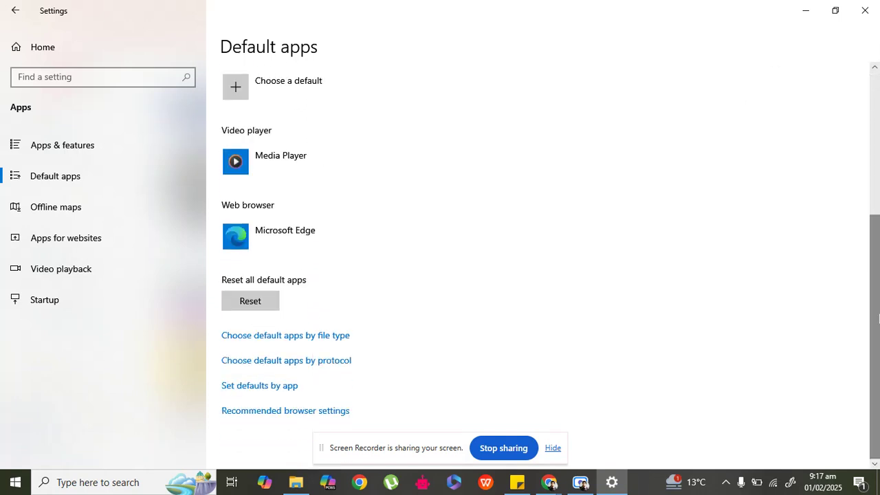
{"action": "left_click", "coordinate": [329, 337]}
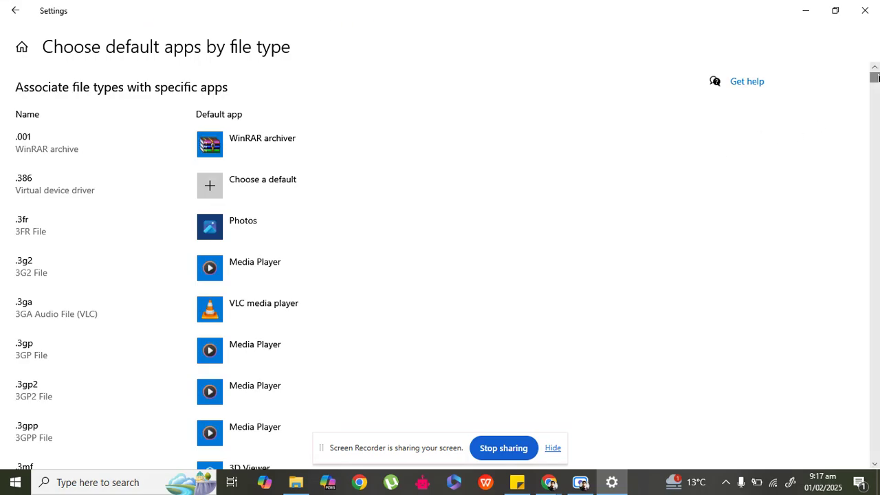
Set Photos as the default app for the .jpg file type and close Settings.
{"action": "left_click_drag", "start_coordinate": [875, 77], "coordinate": [875, 219]}
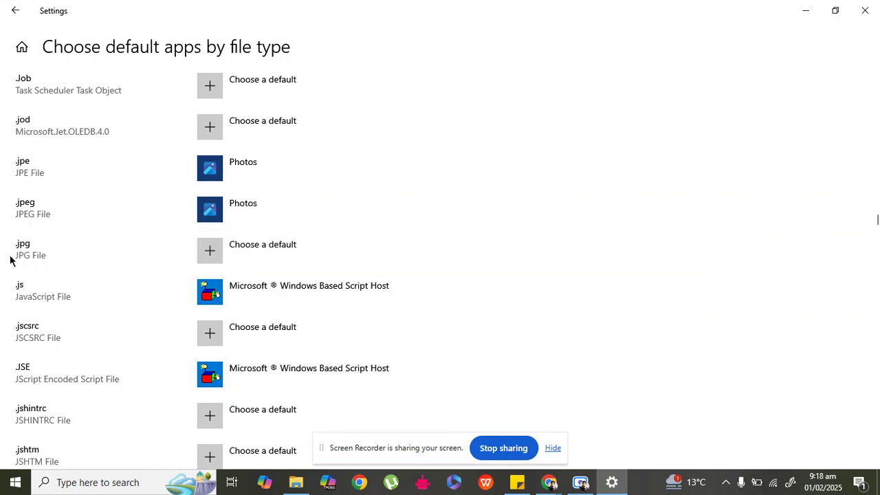
{"action": "left_click", "coordinate": [260, 256]}
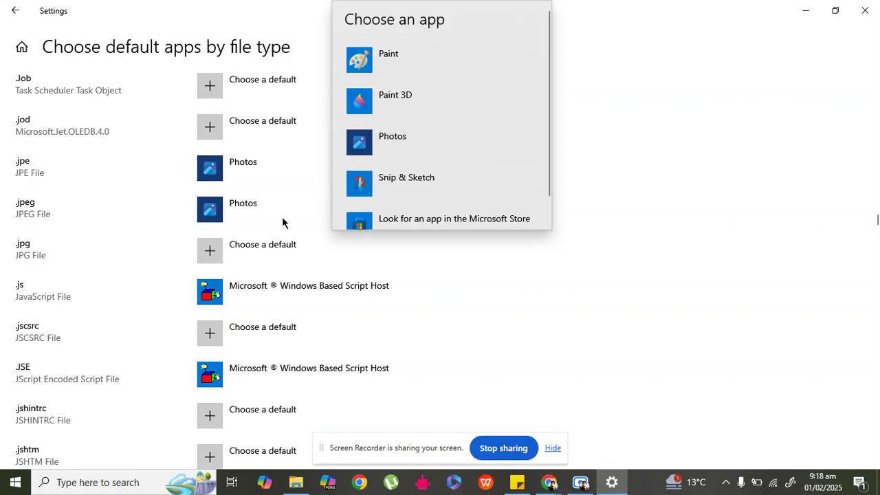
{"action": "left_click", "coordinate": [398, 142]}
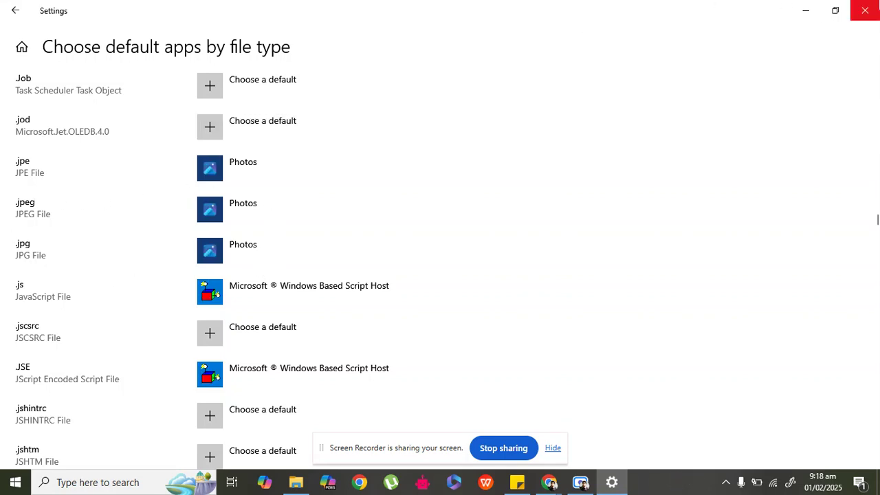
{"action": "left_click", "coordinate": [874, 10]}
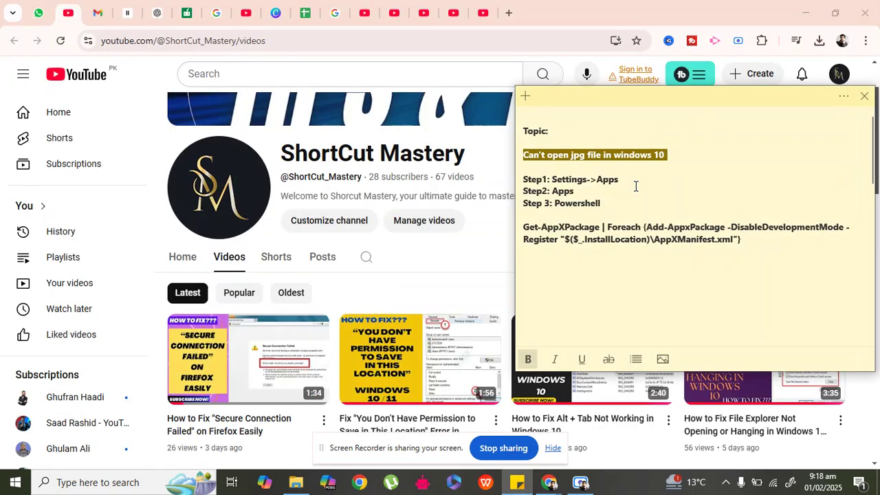
Search Windows for "sett", reopen Settings and go to the Apps & features page.
{"action": "left_click", "coordinate": [121, 484]}
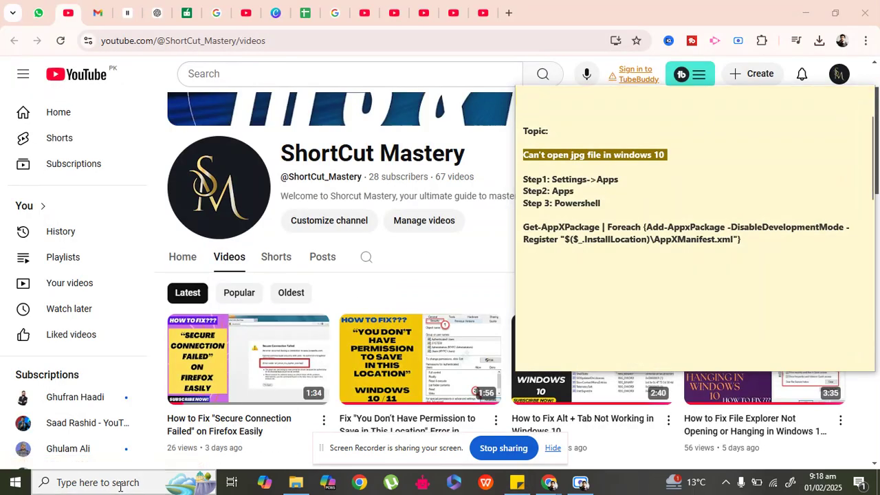
{"action": "type", "text": "sett"}
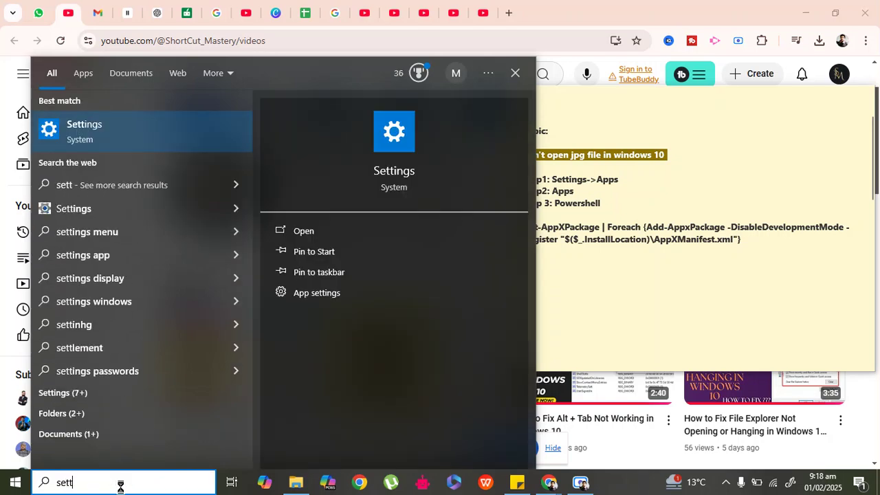
{"action": "left_click", "coordinate": [114, 150]}
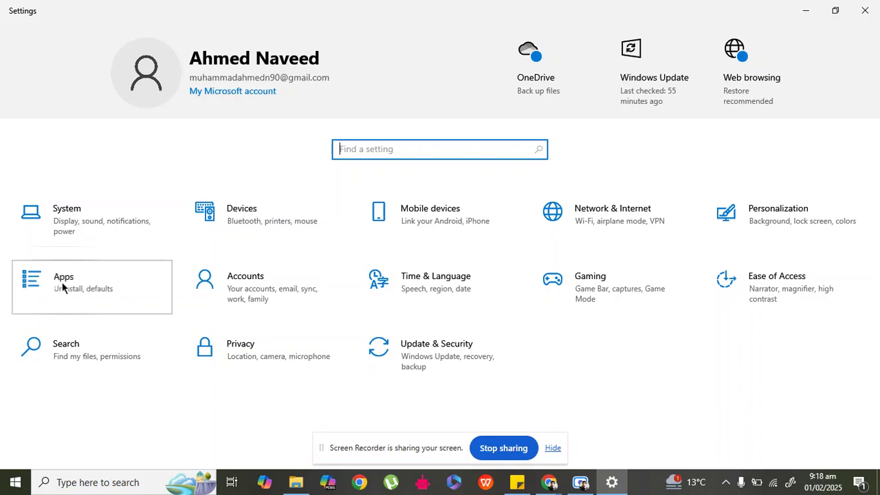
{"action": "left_click", "coordinate": [62, 282]}
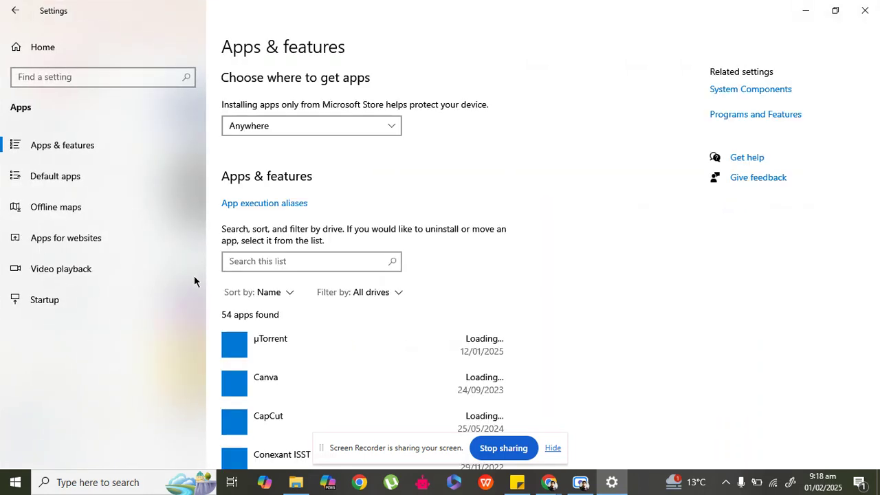
Find the Photos app by searching the installed apps for "photos" and open its advanced options.
{"action": "left_click", "coordinate": [256, 260]}
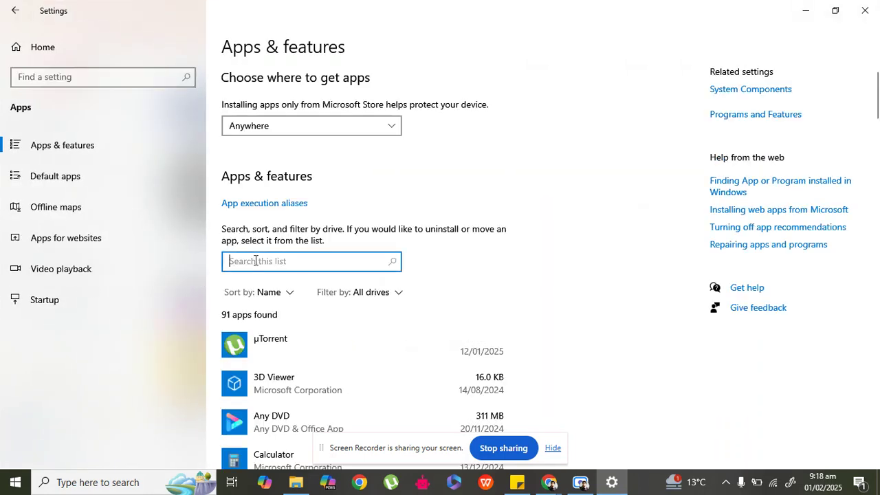
{"action": "type", "text": "photos"}
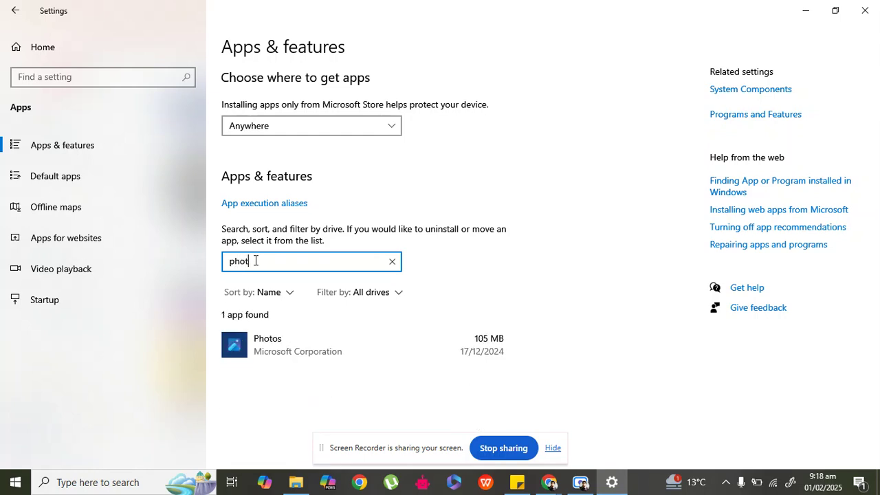
{"action": "left_click", "coordinate": [272, 351]}
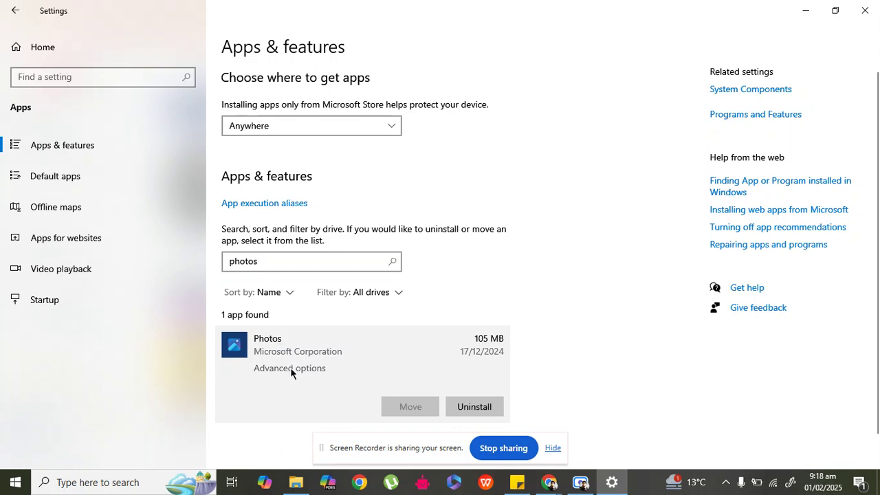
{"action": "left_click", "coordinate": [290, 369]}
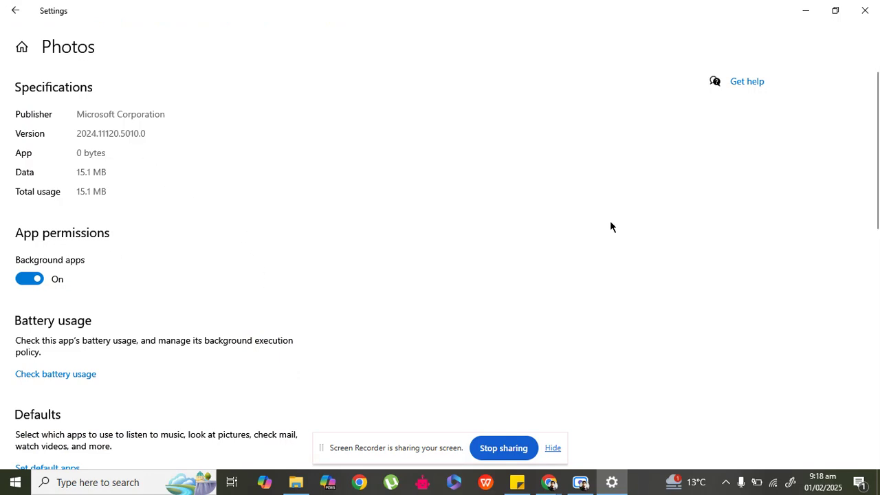
Reset the Photos app, agreeing to delete its data, and close Settings.
{"action": "left_click_drag", "start_coordinate": [874, 130], "coordinate": [878, 293]}
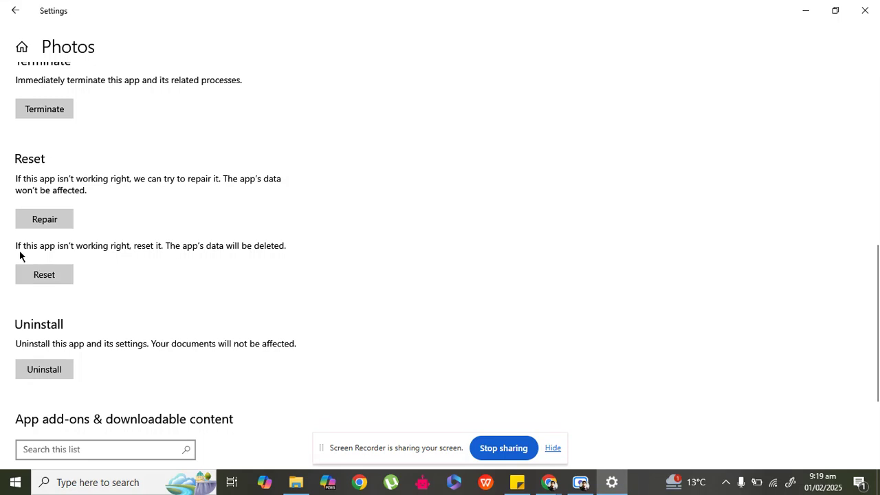
{"action": "left_click", "coordinate": [59, 275]}
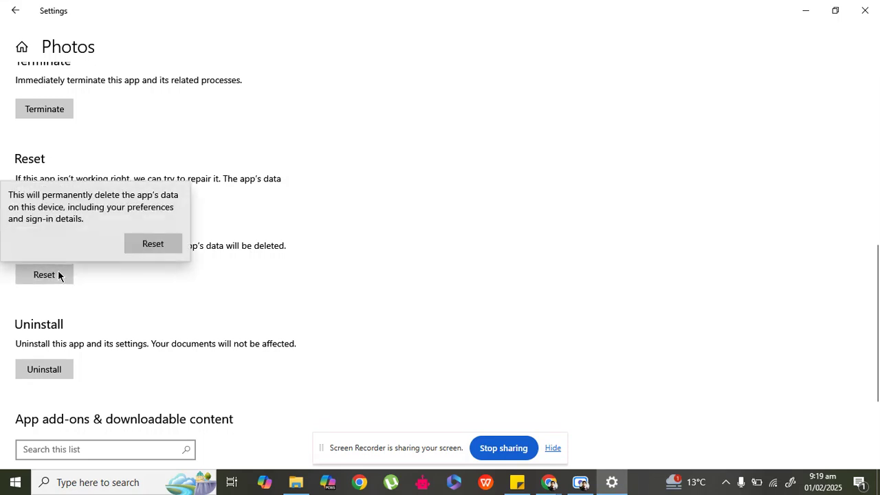
{"action": "left_click", "coordinate": [138, 248]}
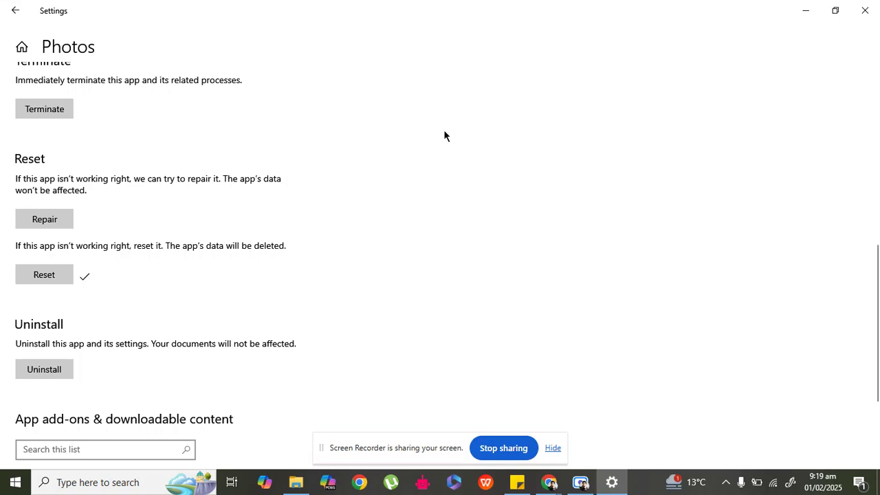
{"action": "left_click", "coordinate": [872, 8]}
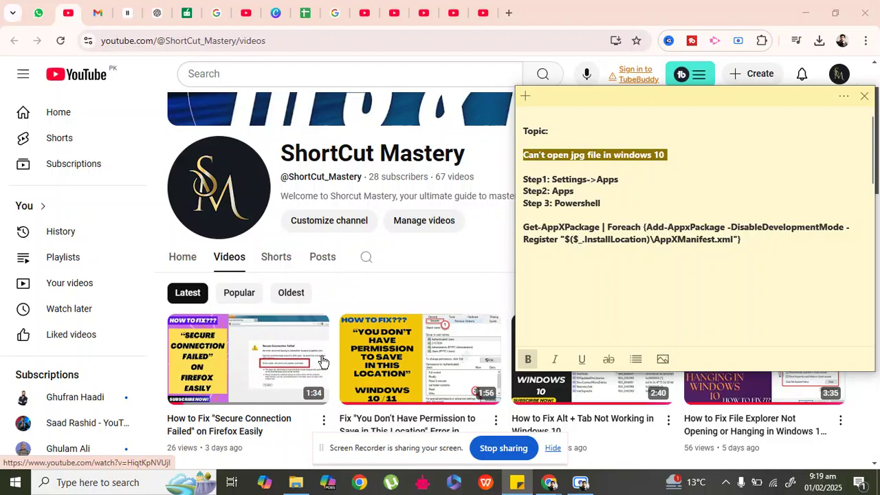
Search Windows for "powers" and run Windows PowerShell as administrator, approving the elevation request.
{"action": "left_click", "coordinate": [141, 487]}
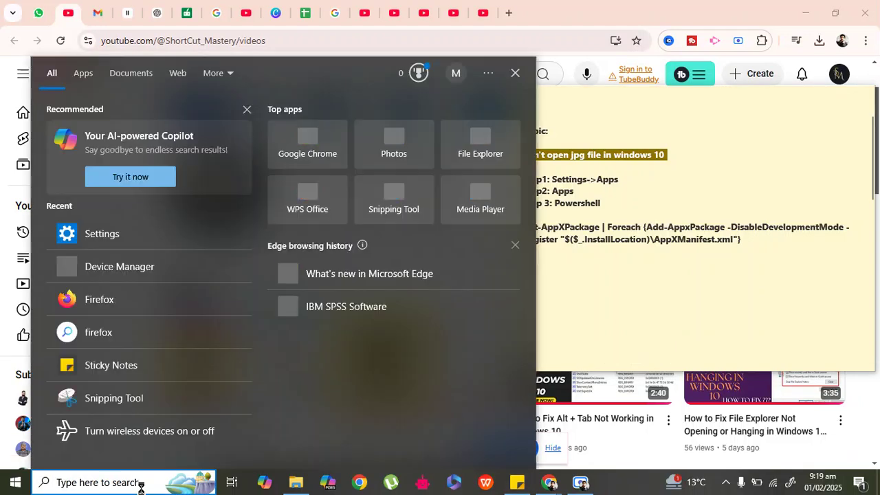
{"action": "type", "text": "powers"}
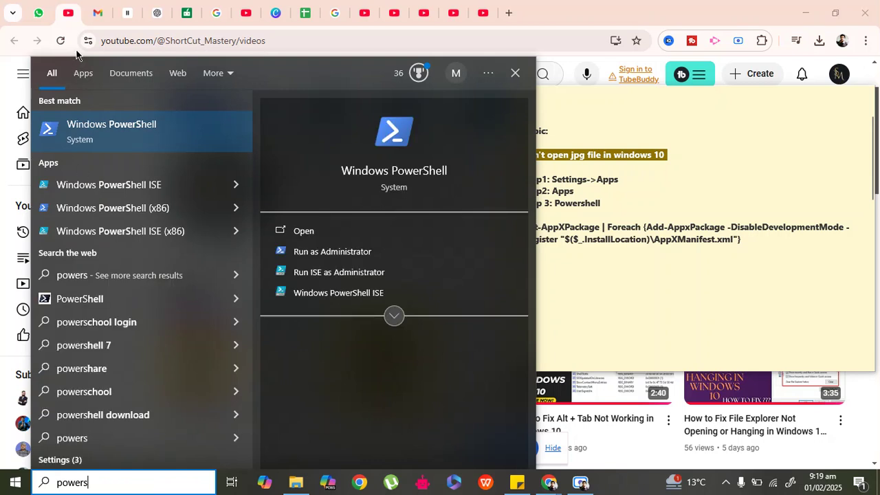
{"action": "left_click", "coordinate": [317, 251]}
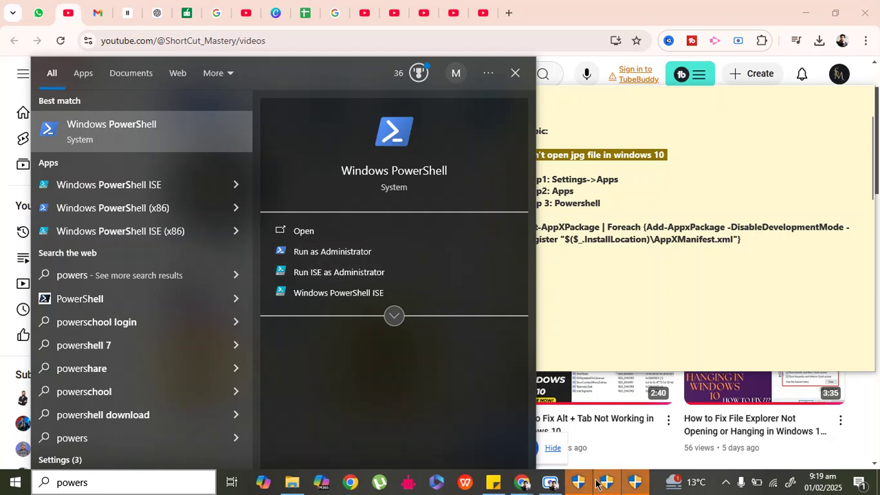
{"action": "left_click", "coordinate": [578, 489]}
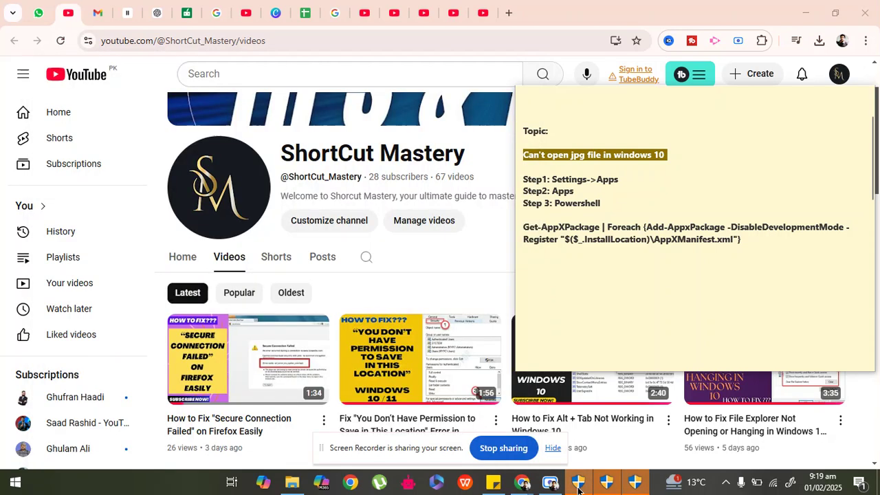
{"action": "left_click", "coordinate": [393, 323]}
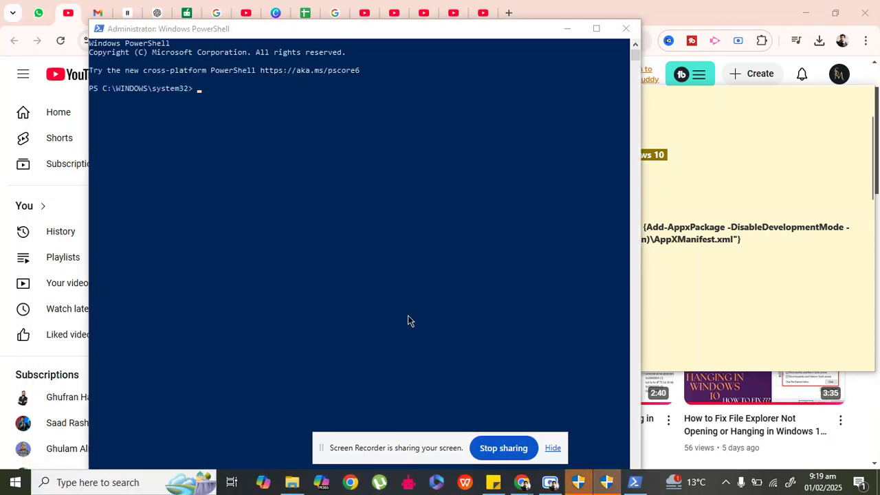
Copy the full Get-AppXPackage | Foreach {Add-AppxPackage -DisableDevelopmentMode -Register ...} command from the sticky note and paste it at the PowerShell prompt.
{"action": "left_click", "coordinate": [677, 254]}
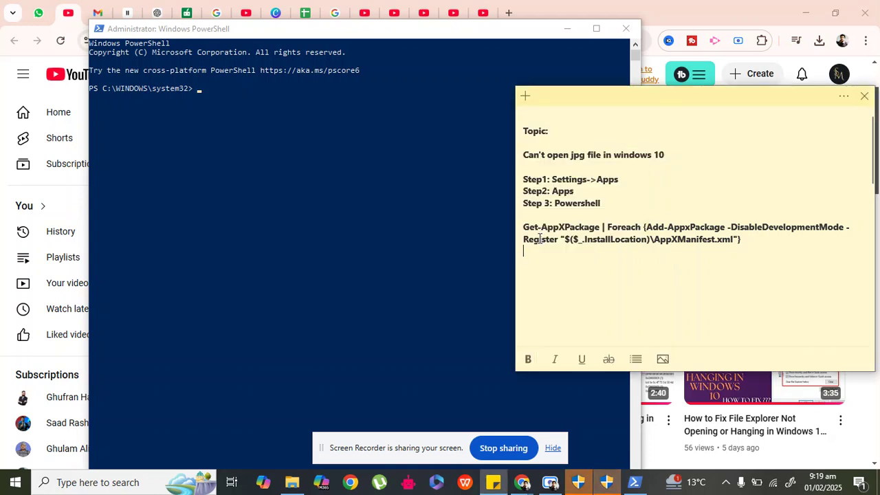
{"action": "left_click_drag", "start_coordinate": [518, 227], "coordinate": [743, 241]}
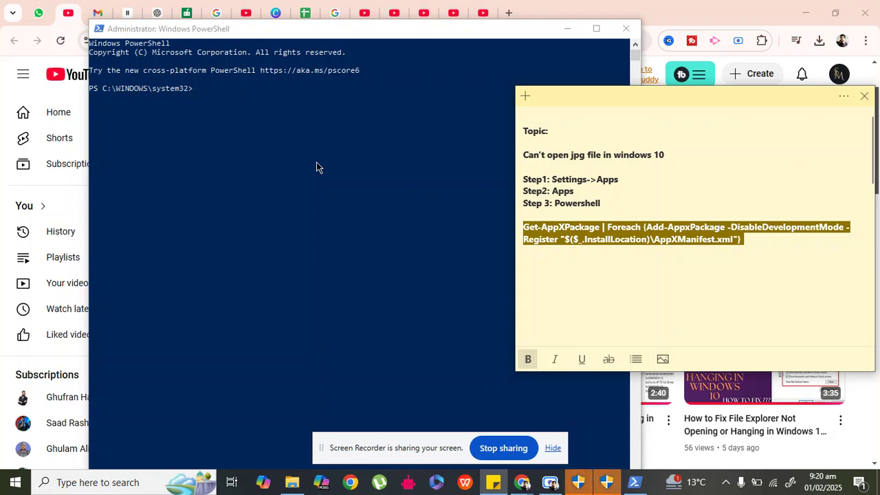
{"action": "right_click", "coordinate": [536, 242]}
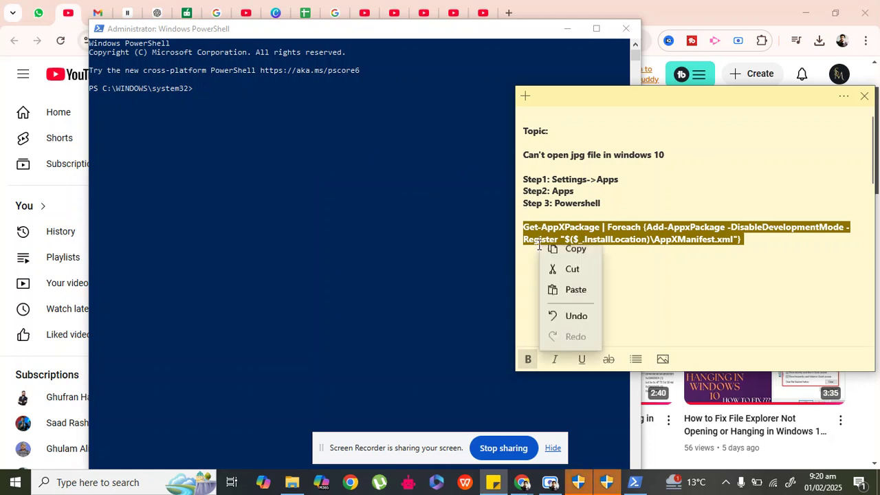
{"action": "left_click", "coordinate": [573, 259]}
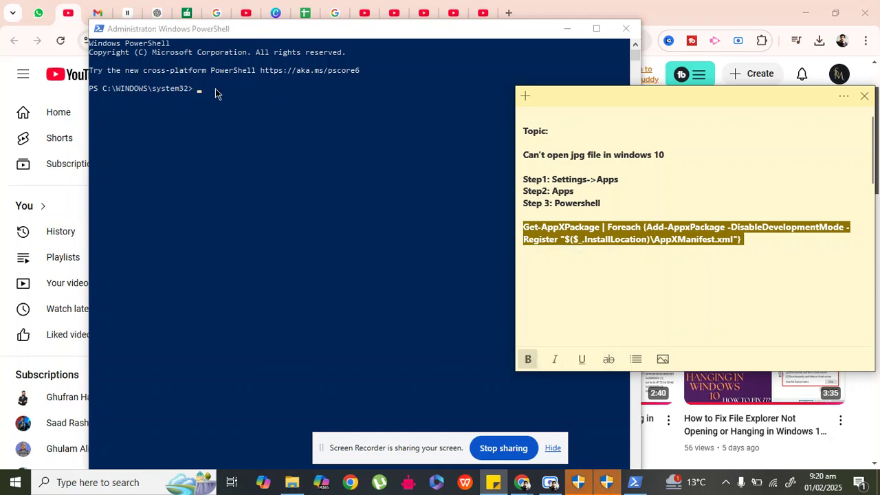
{"action": "left_click", "coordinate": [216, 88]}
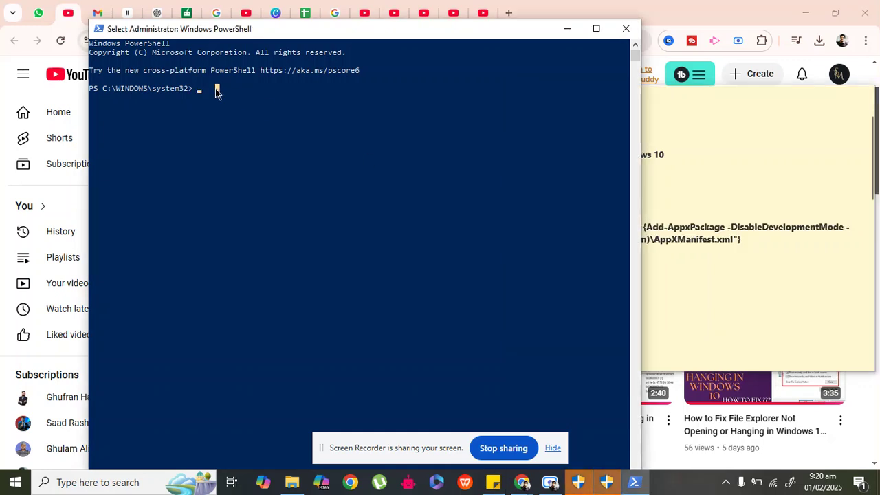
{"action": "left_click", "coordinate": [204, 90]}
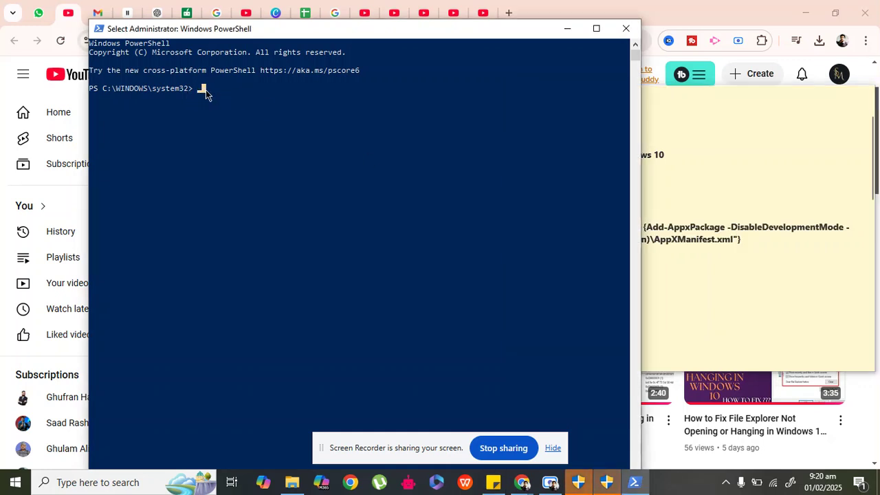
{"action": "right_click", "coordinate": [205, 94]}
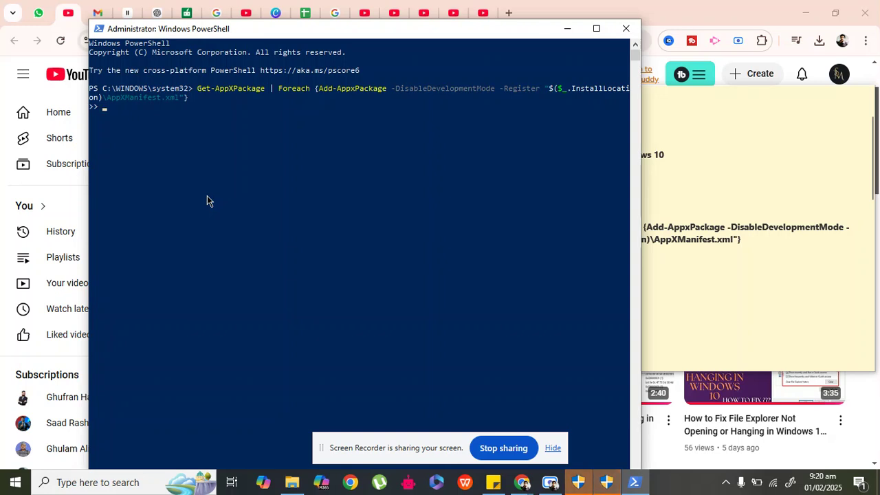